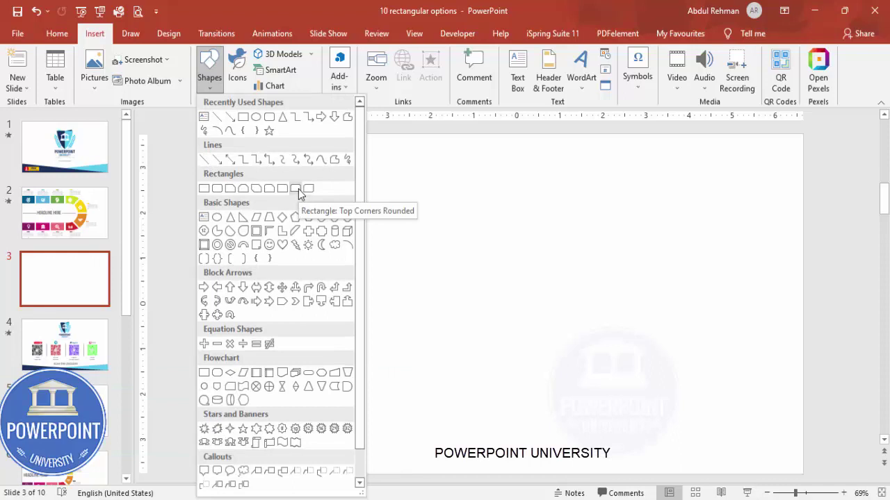
# Draw a blue Top Corners Rounded rectangle on slide 3 with no outline
pyautogui.click(297, 189)
pyautogui.moveTo(330, 197)
pyautogui.mouseDown()
pyautogui.moveTo(474, 380)
pyautogui.moveTo(476, 423)
pyautogui.mouseUp()
pyautogui.click(340, 71)
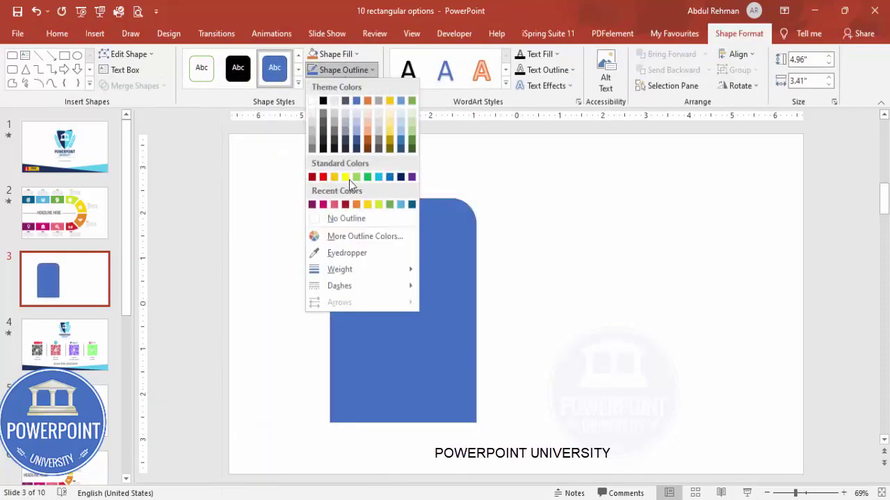
pyautogui.click(362, 221)
# Rotate the rectangle 90° right and turn on the slide guides
pyautogui.click(738, 85)
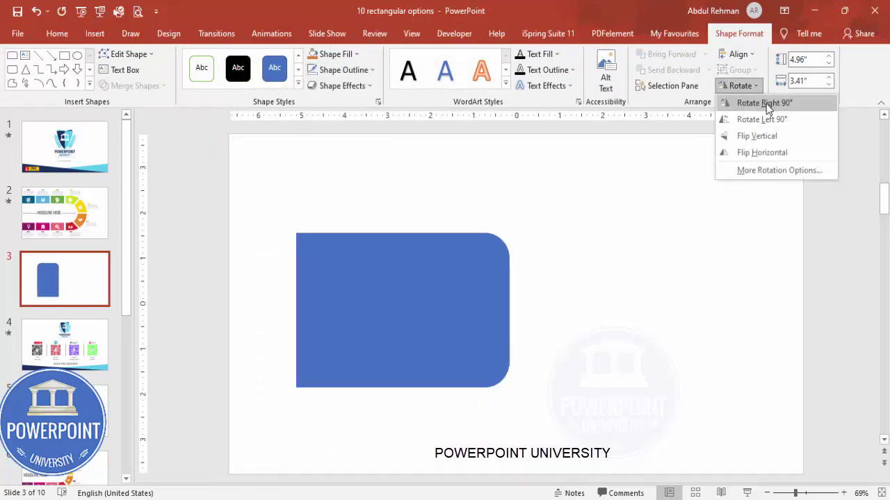
pyautogui.click(767, 105)
pyautogui.click(411, 34)
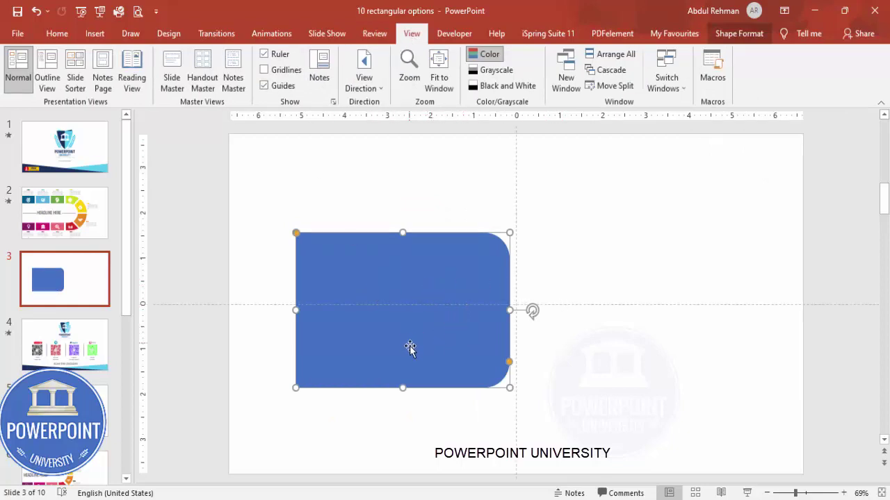
# Move the shape to the left edge, fully round its right end, and enlarge it past centre
pyautogui.moveTo(410, 346); pyautogui.dragTo(346, 346)
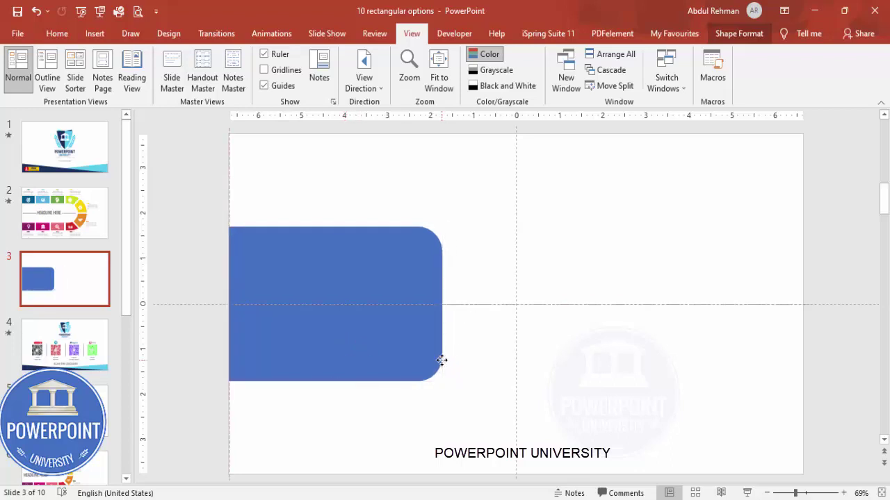
pyautogui.moveTo(442, 358); pyautogui.dragTo(451, 300)
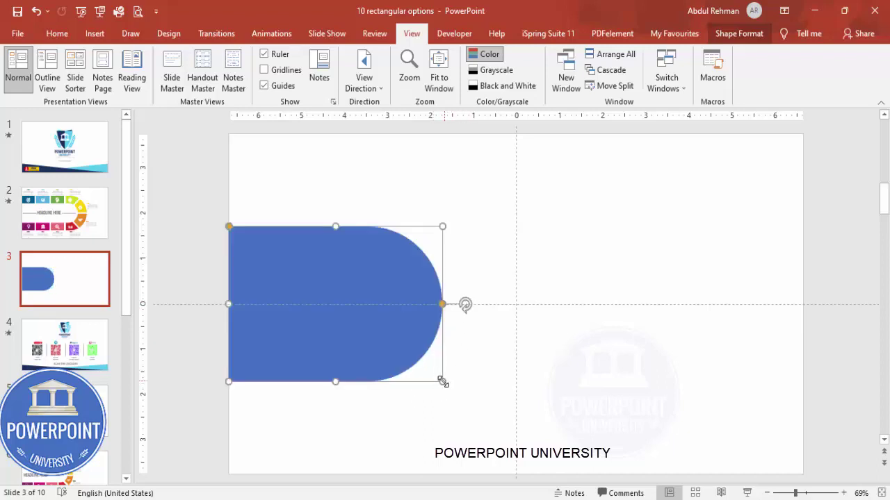
pyautogui.moveTo(441, 381); pyautogui.dragTo(642, 385)
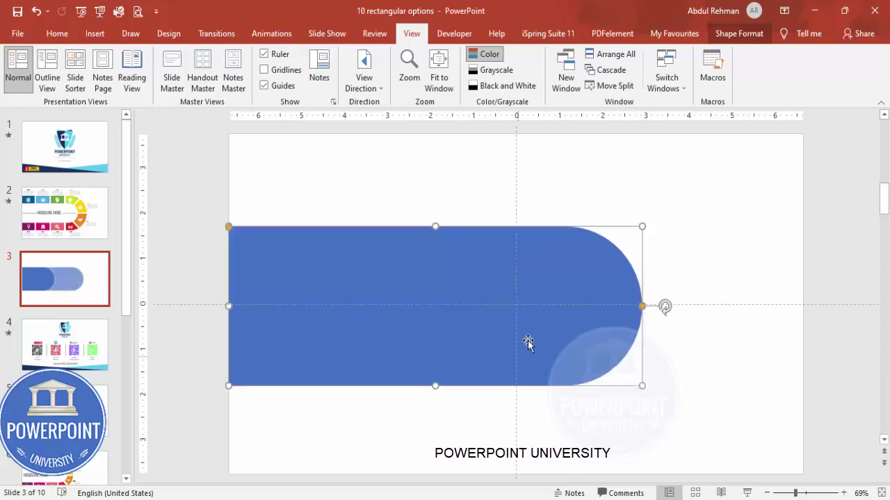
pyautogui.moveTo(435, 226); pyautogui.dragTo(437, 210)
pyautogui.moveTo(433, 394); pyautogui.dragTo(435, 401)
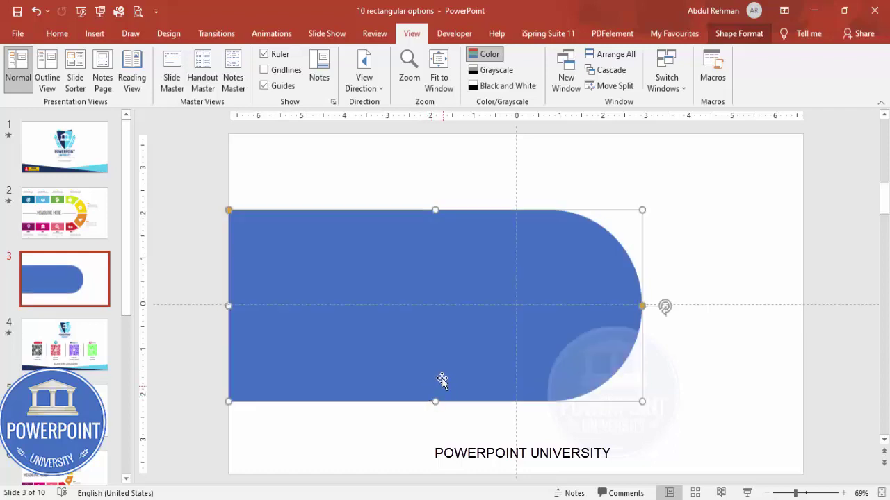
# Duplicate the blue shape with Ctrl+D and fill the copy light grey
pyautogui.click(711, 276)
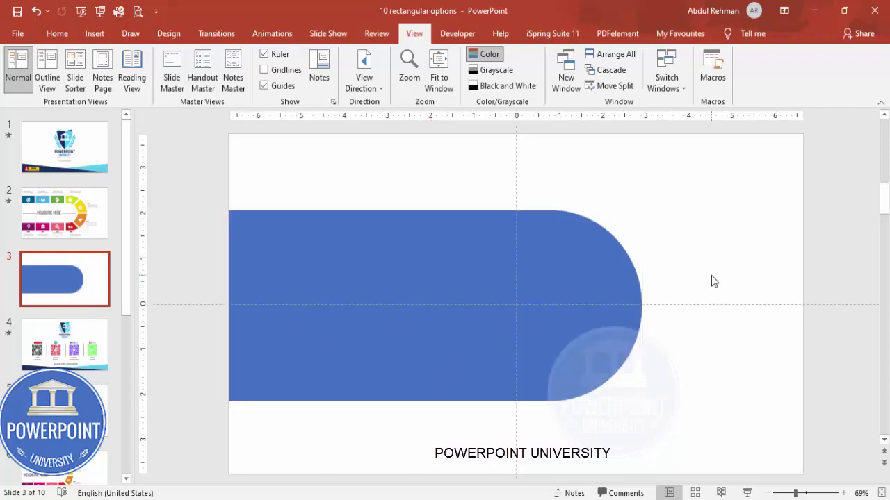
pyautogui.click(292, 260)
pyautogui.hotkey('ctrl', 'd')
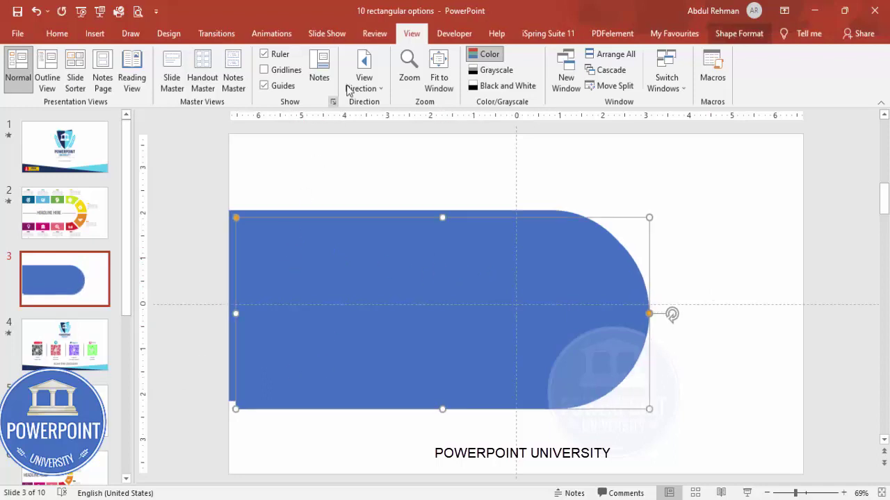
pyautogui.click(724, 41)
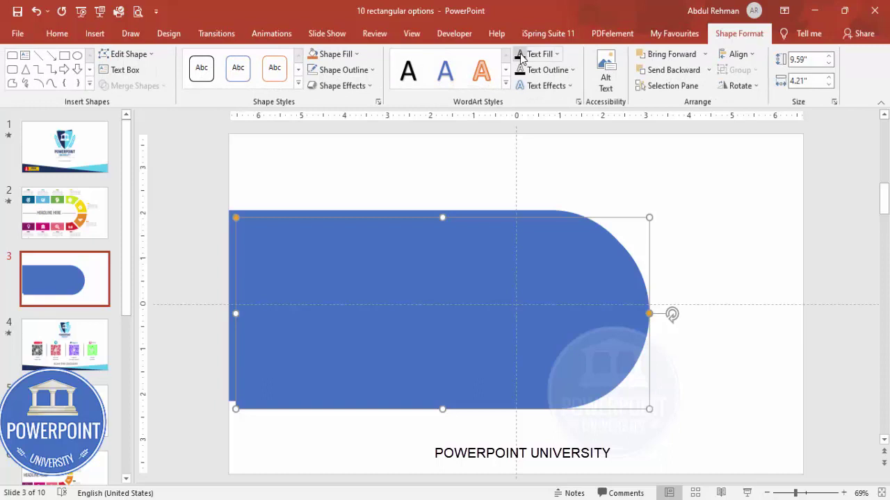
pyautogui.click(355, 54)
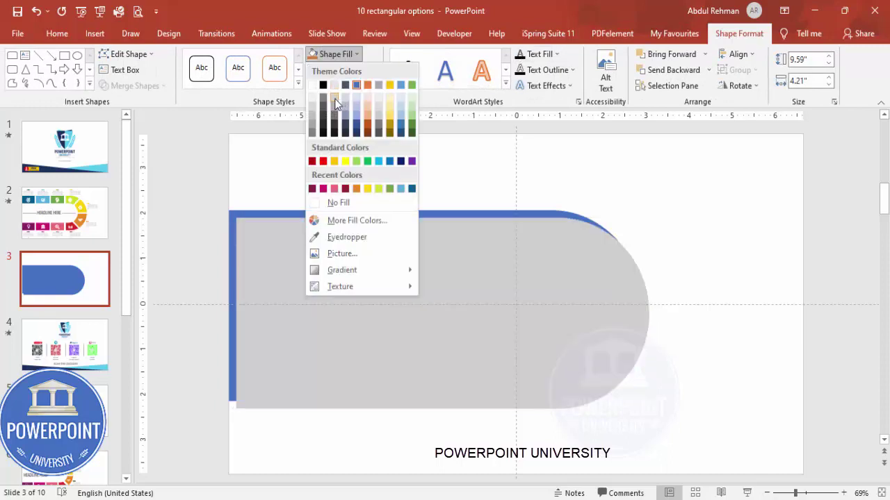
pyautogui.click(337, 103)
# Shrink the grey copy and centre it inside the blue shape as an inner track
pyautogui.moveTo(306, 252); pyautogui.dragTo(310, 258)
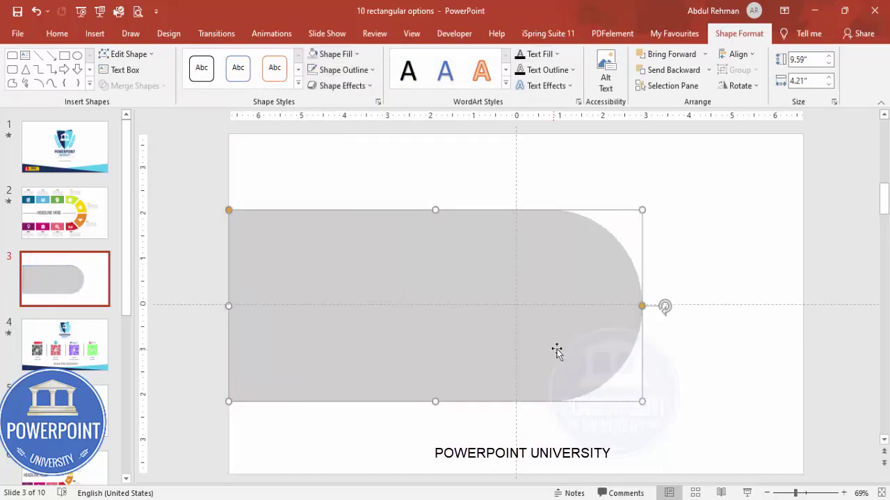
pyautogui.moveTo(436, 402); pyautogui.dragTo(437, 372)
pyautogui.moveTo(641, 371); pyautogui.dragTo(600, 374)
pyautogui.moveTo(415, 210); pyautogui.dragTo(415, 242)
pyautogui.moveTo(420, 336); pyautogui.dragTo(420, 335)
pyautogui.moveTo(415, 241); pyautogui.dragTo(418, 252)
pyautogui.moveTo(414, 369); pyautogui.dragTo(413, 356)
pyautogui.moveTo(417, 251); pyautogui.dragTo(415, 257)
pyautogui.moveTo(600, 359); pyautogui.dragTo(591, 360)
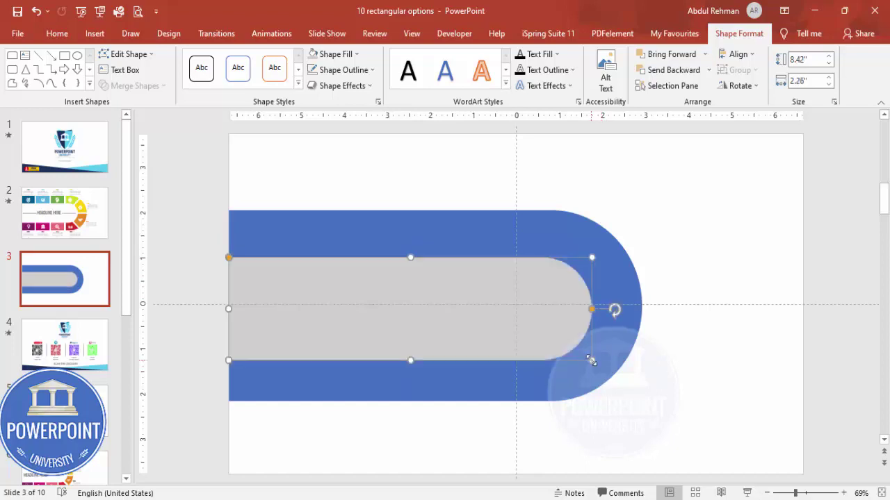
pyautogui.moveTo(540, 334); pyautogui.dragTo(536, 333)
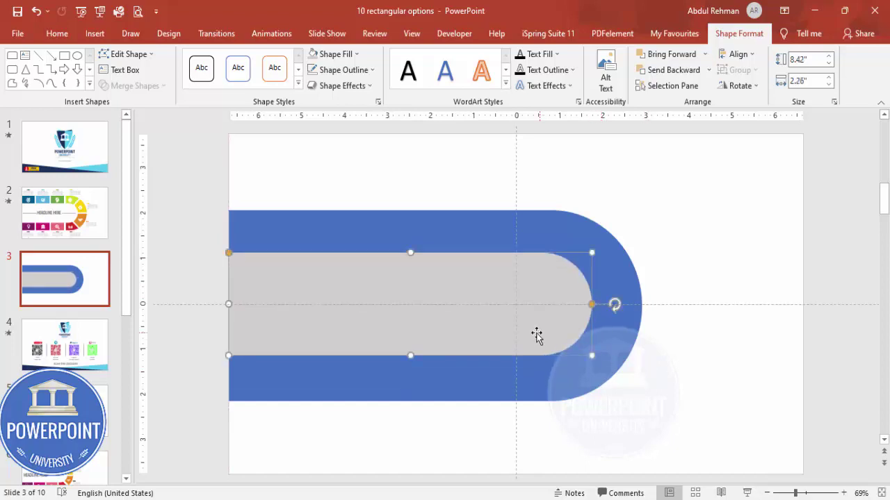
pyautogui.click(697, 339)
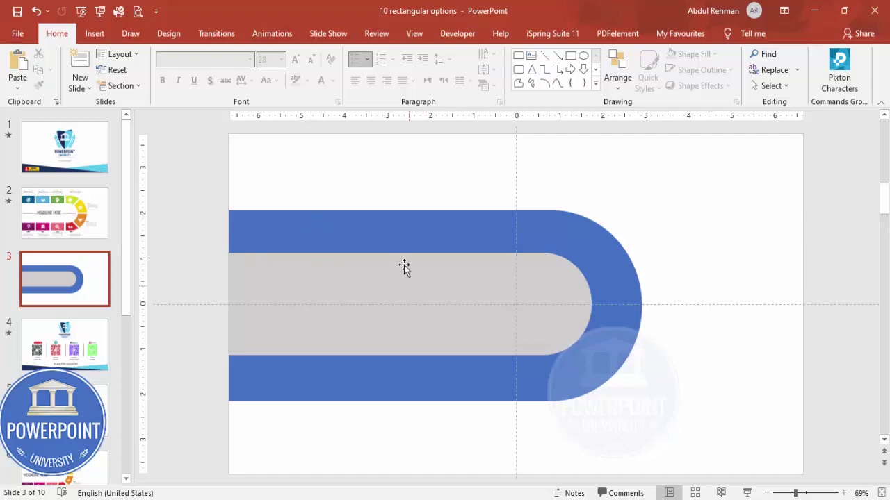
# Draw a tall thin rectangle across the band, light blue with no outline
pyautogui.click(95, 33)
pyautogui.click(210, 78)
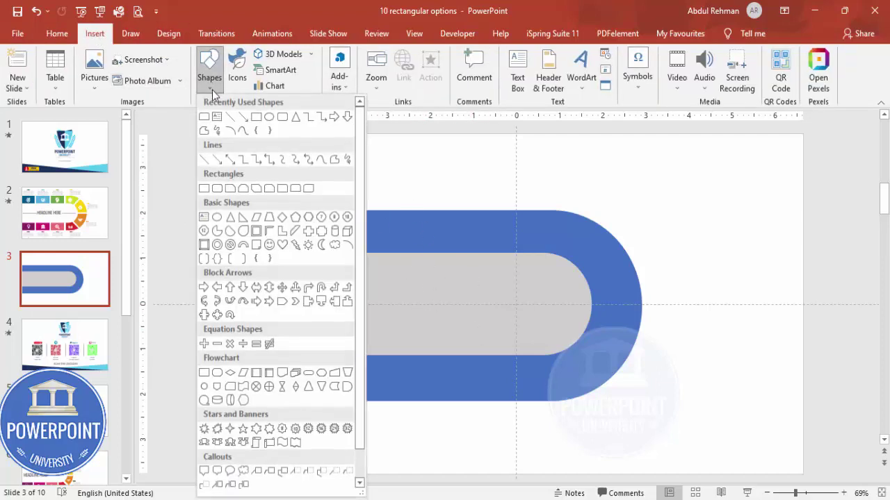
pyautogui.click(205, 189)
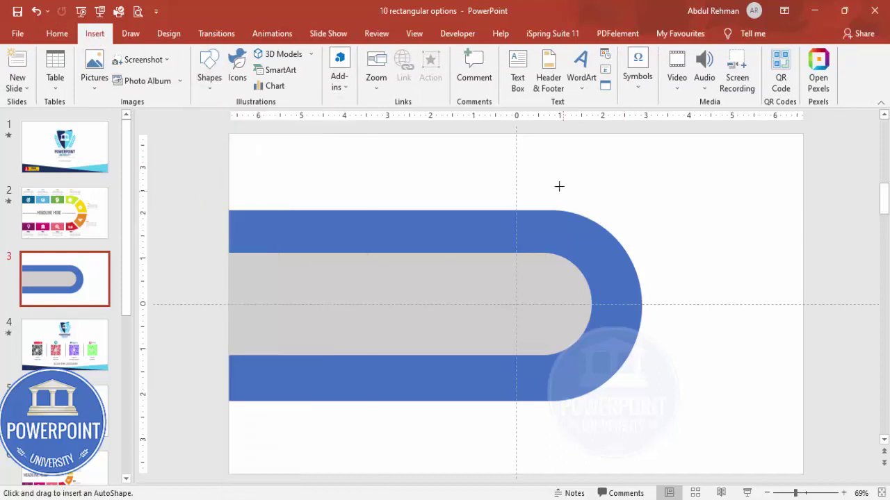
pyautogui.moveTo(516, 172); pyautogui.dragTo(525, 456)
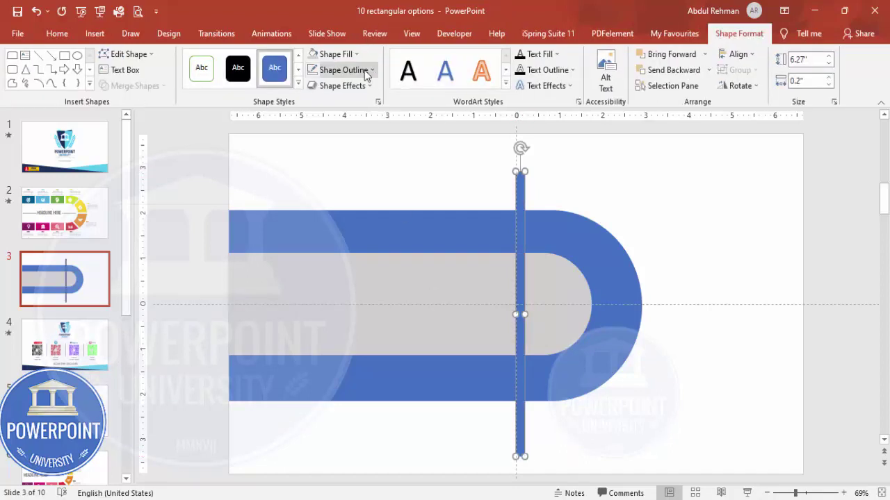
pyautogui.click(364, 70)
pyautogui.click(339, 218)
pyautogui.click(336, 53)
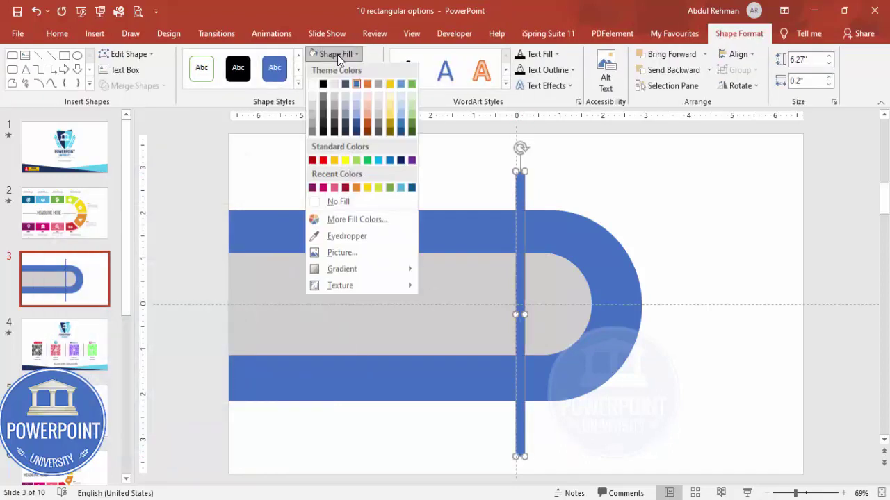
pyautogui.click(353, 108)
# Ctrl+drag two copies of the bar to the left across the band
pyautogui.moveTo(519, 420); pyautogui.dragTo(431, 416)
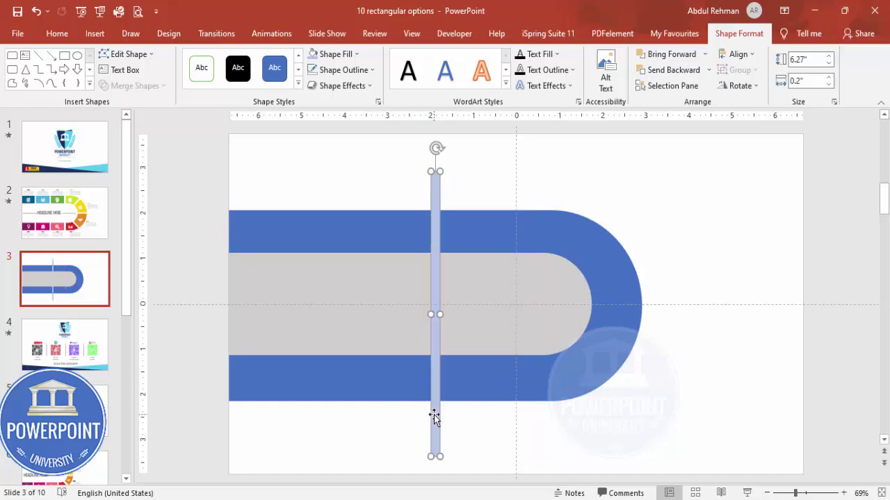
pyautogui.hotkey('ctrl', 'z')
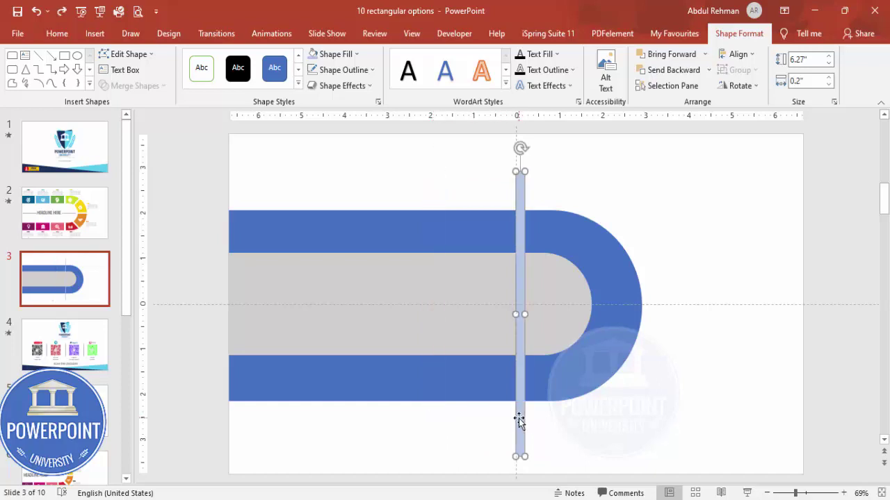
pyautogui.moveTo(520, 420); pyautogui.dragTo(330, 421)
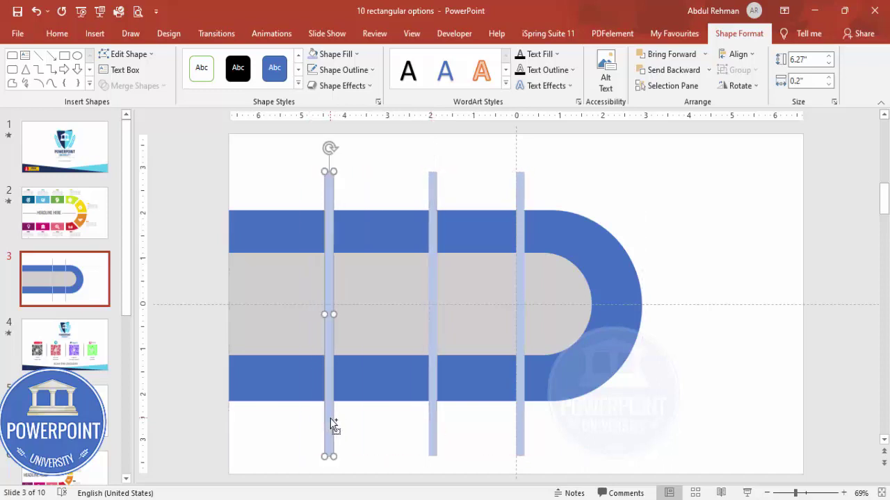
# Distribute the three light blue bars horizontally
pyautogui.keyDown('shift'); pyautogui.click(432, 427); pyautogui.keyUp('shift')
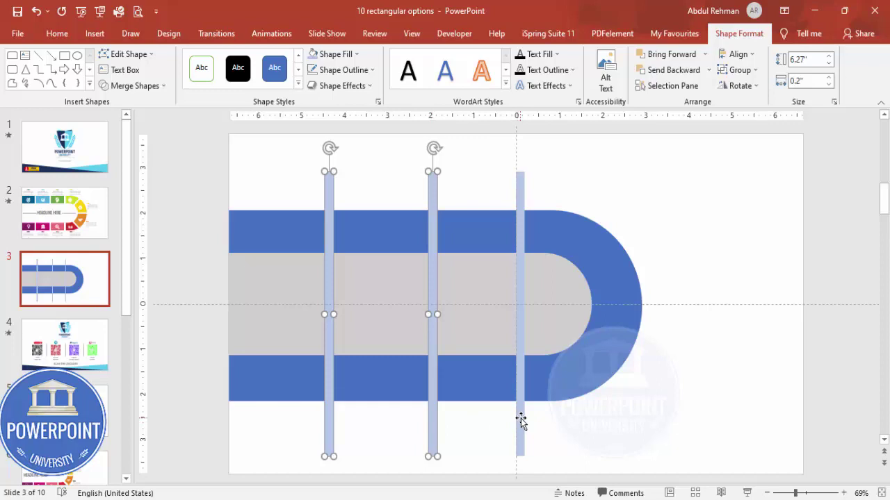
pyautogui.keyDown('shift'); pyautogui.click(520, 412); pyautogui.keyUp('shift')
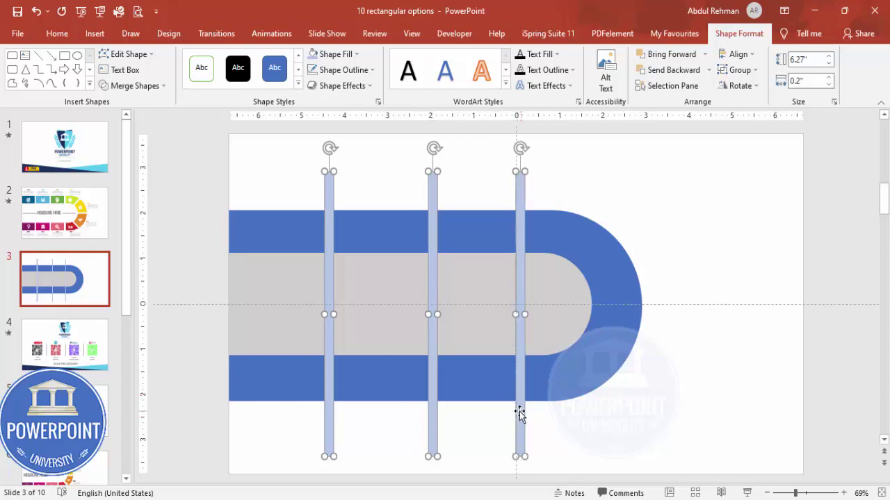
pyautogui.click(739, 55)
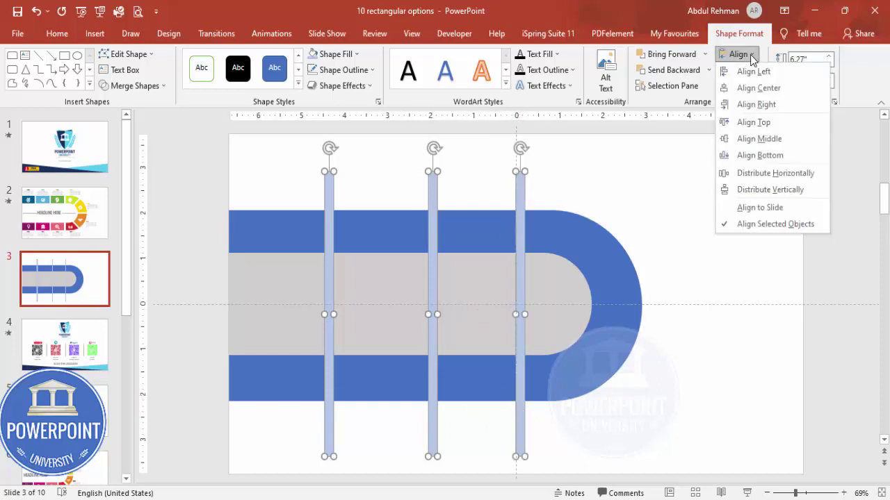
pyautogui.click(756, 172)
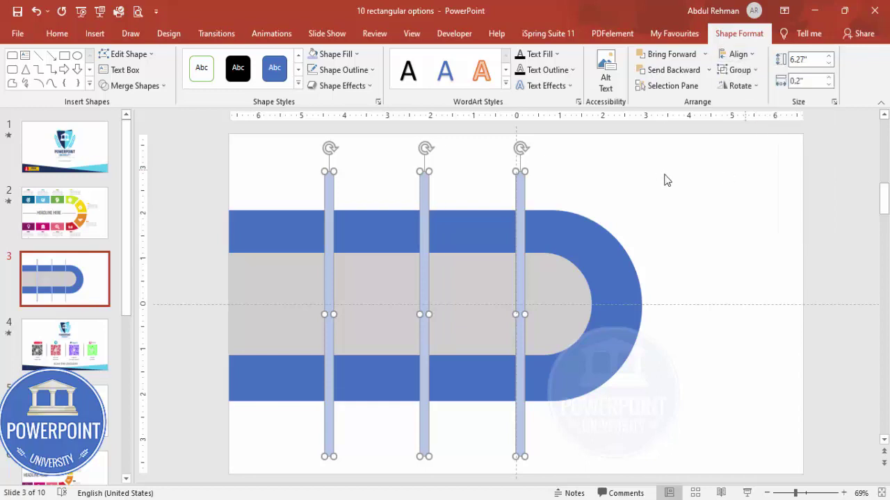
pyautogui.click(639, 173)
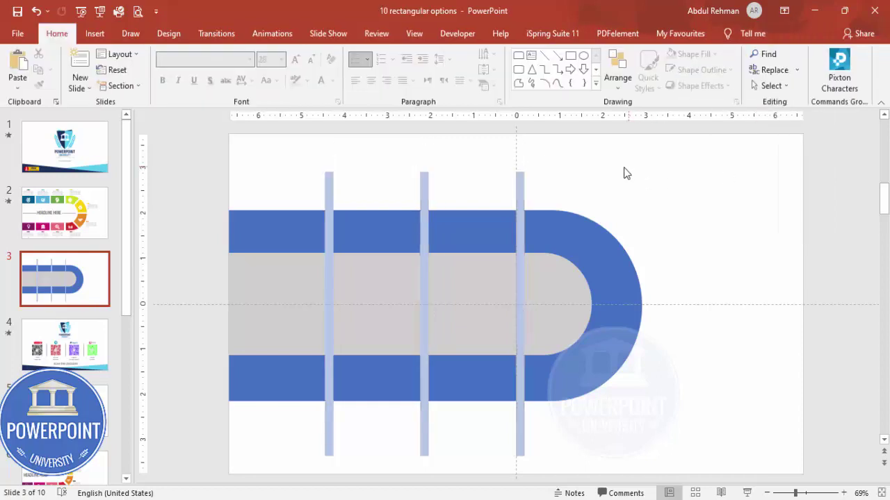
# Duplicate the rightmost bar with Ctrl+D
pyautogui.click(519, 187)
pyautogui.hotkey('ctrl', 'd')
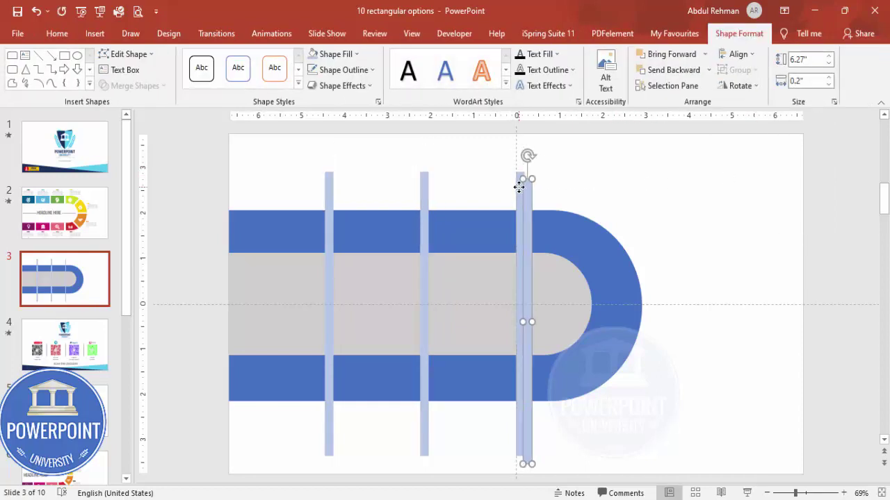
pyautogui.click(739, 92)
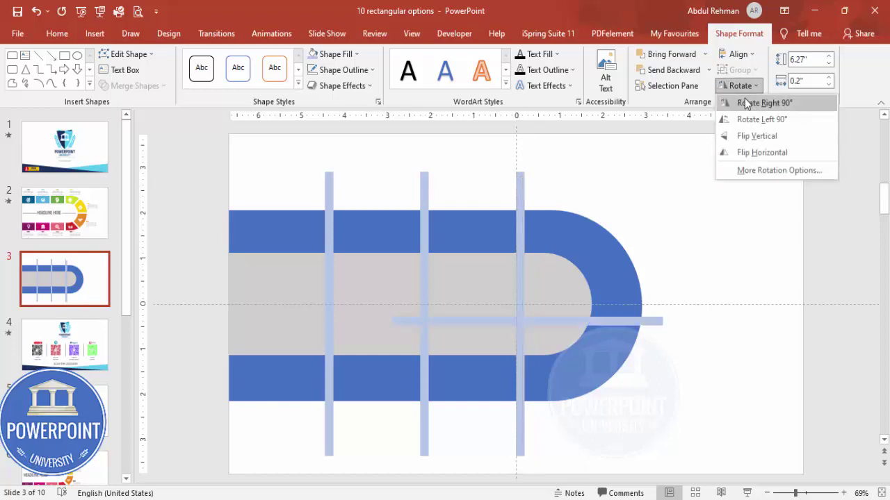
# Rotate the copied bar horizontal, centre it on the midline, and set its height to 11"
pyautogui.click(745, 102)
pyautogui.moveTo(621, 317); pyautogui.dragTo(621, 305)
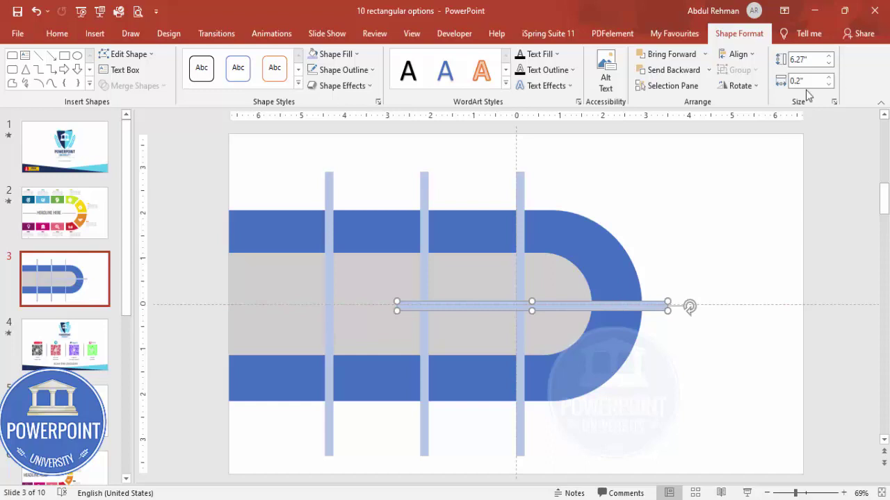
pyautogui.click(828, 56)
pyautogui.click(828, 56)
pyautogui.moveTo(829, 57); pyautogui.dragTo(829, 57)
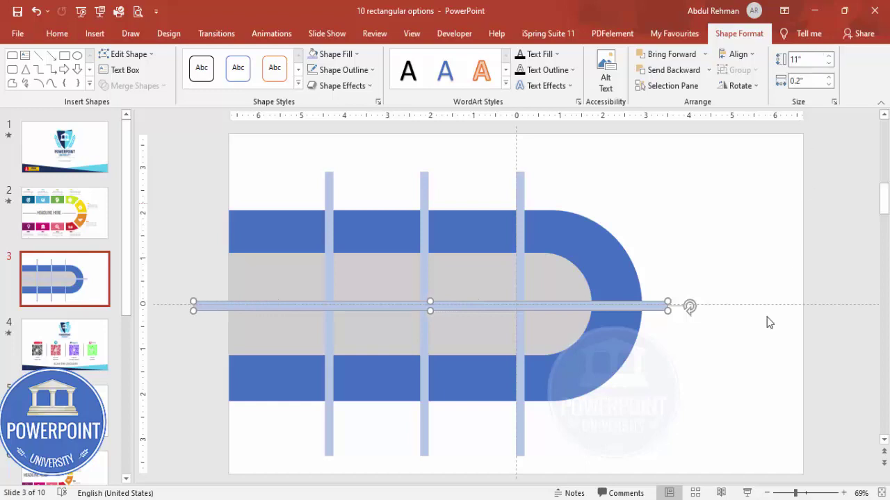
pyautogui.click(727, 361)
pyautogui.click(524, 181)
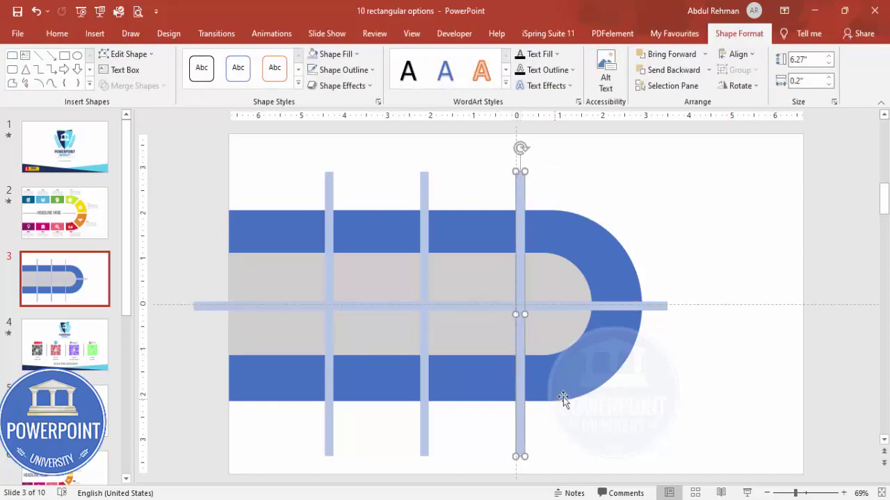
pyautogui.click(684, 349)
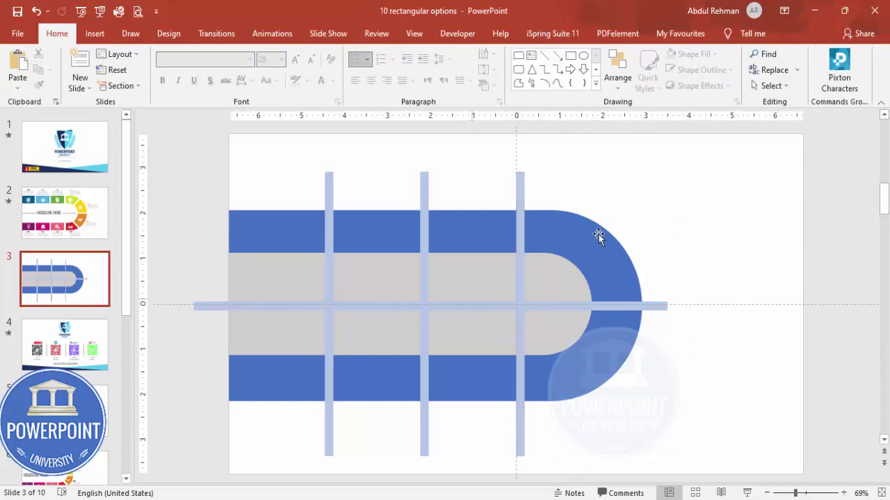
# Copy the right bar, set it to 5", and angle it about 45° up-right from the centre
pyautogui.click(521, 214)
pyautogui.moveTo(522, 215); pyautogui.dragTo(661, 213)
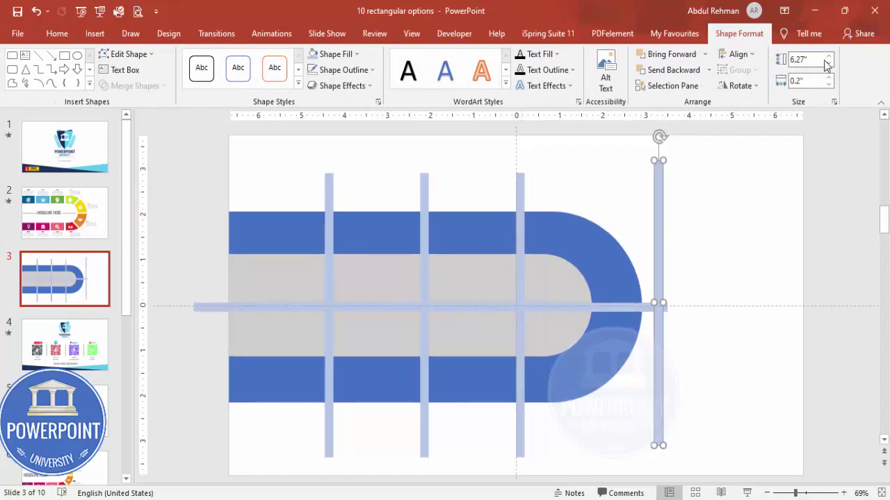
pyautogui.click(830, 63)
pyautogui.moveTo(829, 63); pyautogui.dragTo(829, 63)
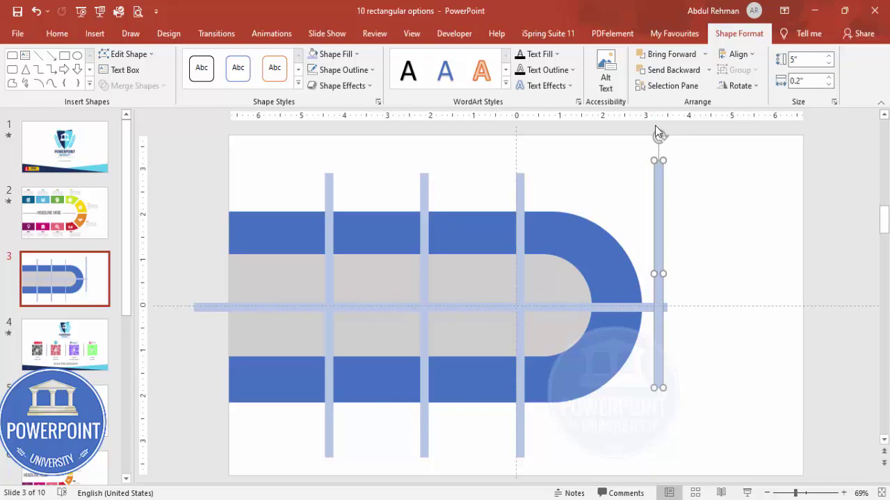
pyautogui.hotkey('alt', 'Right')
pyautogui.hotkey('alt', 'Right')
pyautogui.hotkey('alt', 'Right')
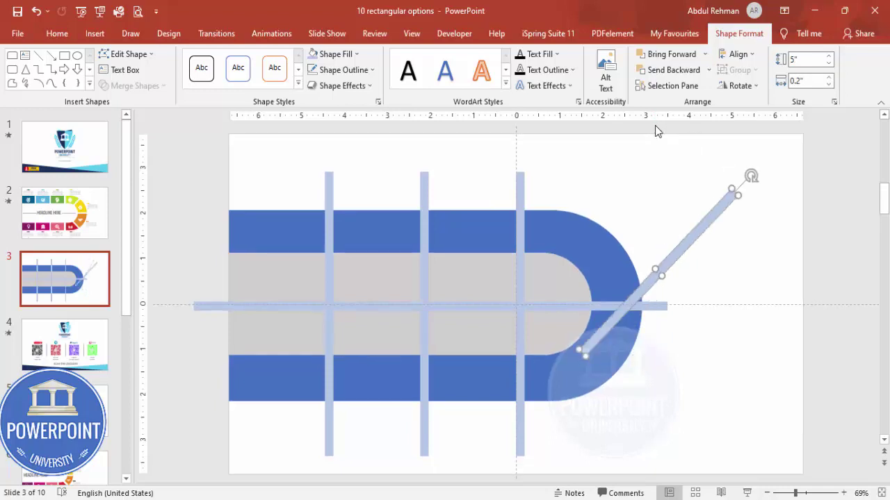
pyautogui.moveTo(693, 244); pyautogui.dragTo(647, 230)
pyautogui.hotkey('alt', 'Right')
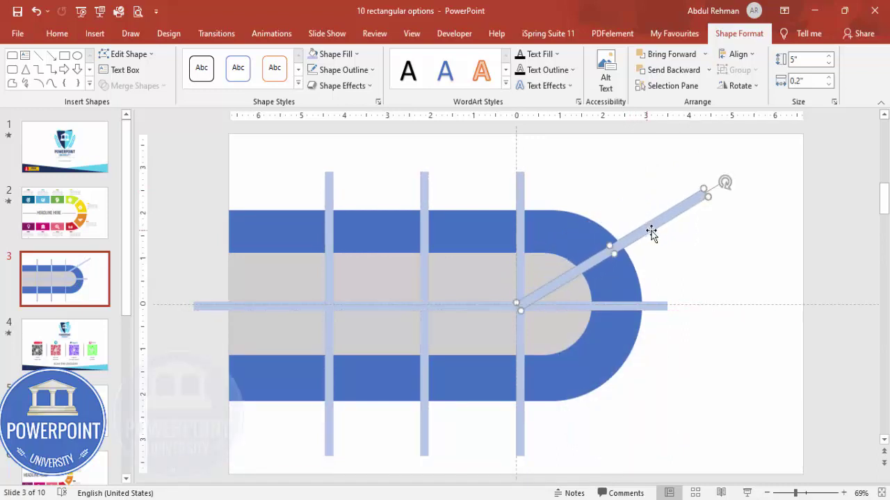
pyautogui.hotkey('alt', 'Left')
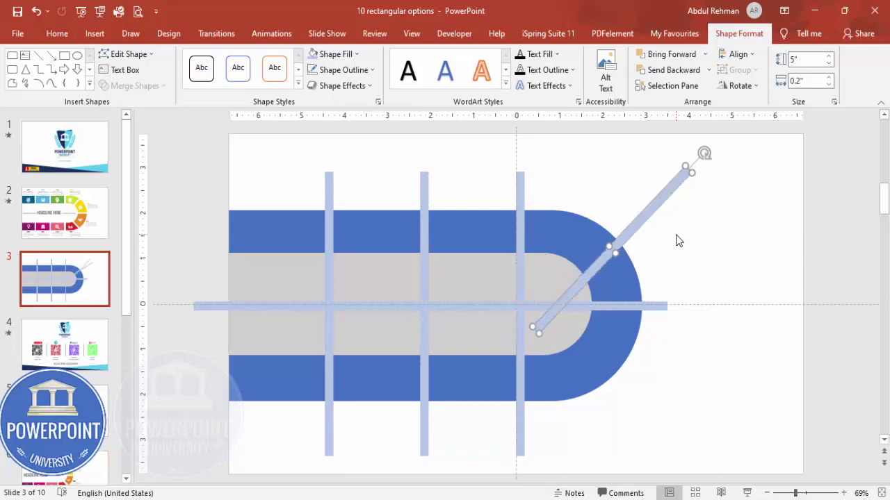
pyautogui.moveTo(639, 226); pyautogui.dragTo(619, 195)
# Fill the diagonal bar dark orange and align its end at the centre
pyautogui.click(357, 54)
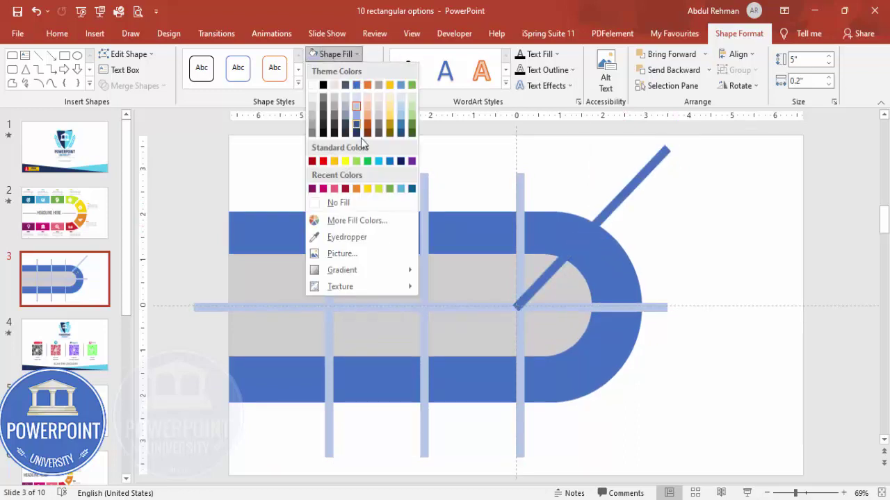
pyautogui.click(368, 129)
pyautogui.moveTo(605, 221); pyautogui.dragTo(615, 212)
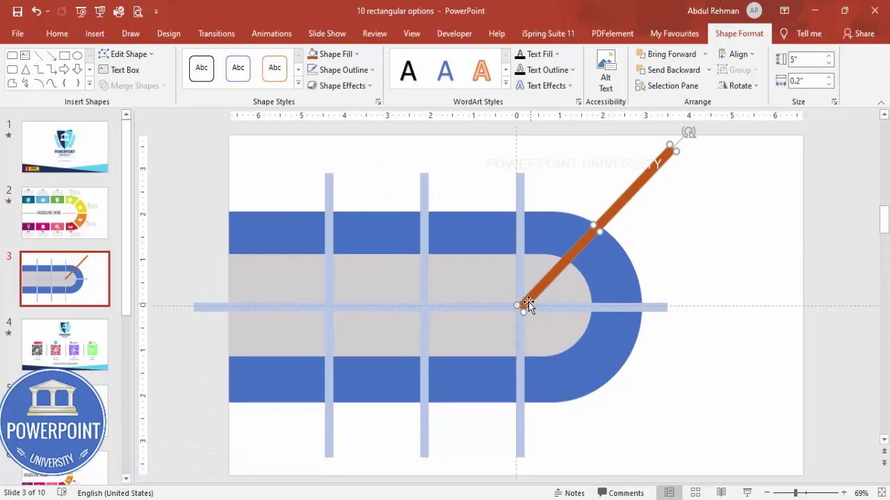
# Add a mirrored orange copy sloping down-right, joined at the shared vertex to form a V
pyautogui.keyDown('ctrl'); pyautogui.moveTo(539, 285); pyautogui.dragTo(616, 228); pyautogui.keyUp('ctrl')
pyautogui.moveTo(766, 76); pyautogui.dragTo(798, 206)
pyautogui.hotkey('alt', 'Right')
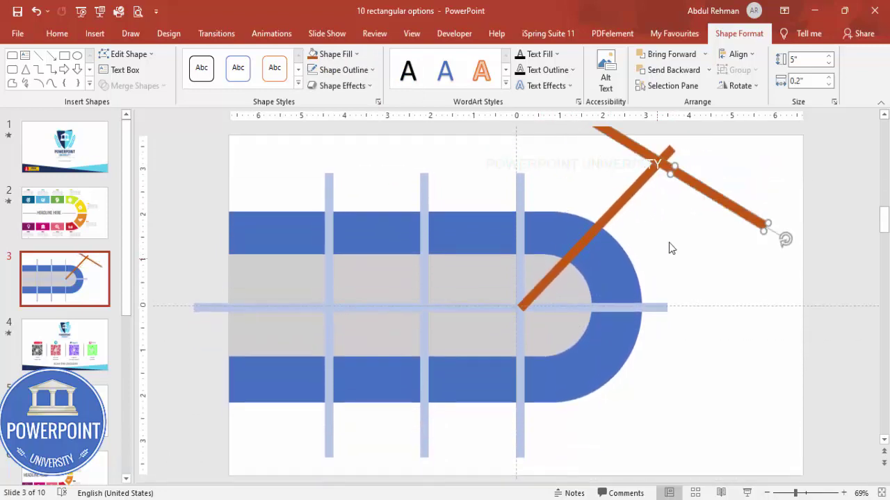
pyautogui.moveTo(703, 214); pyautogui.dragTo(648, 379)
pyautogui.hotkey('alt', 'Right')
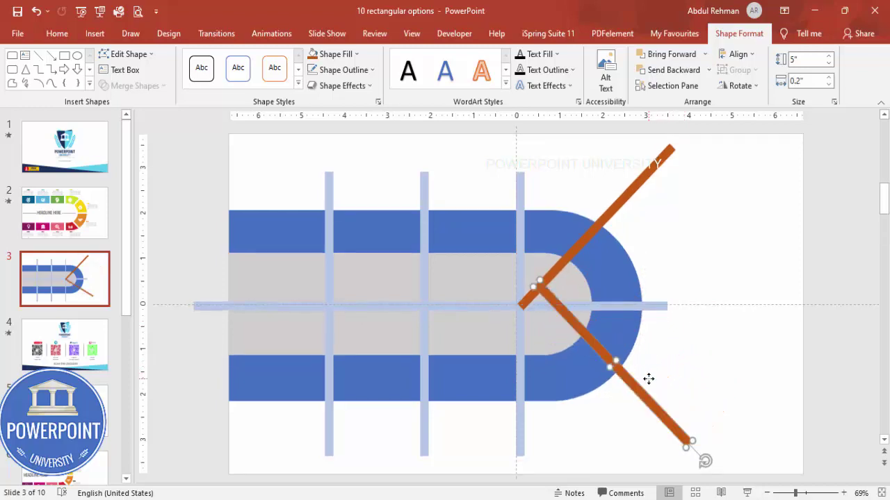
pyautogui.moveTo(634, 388); pyautogui.dragTo(617, 407)
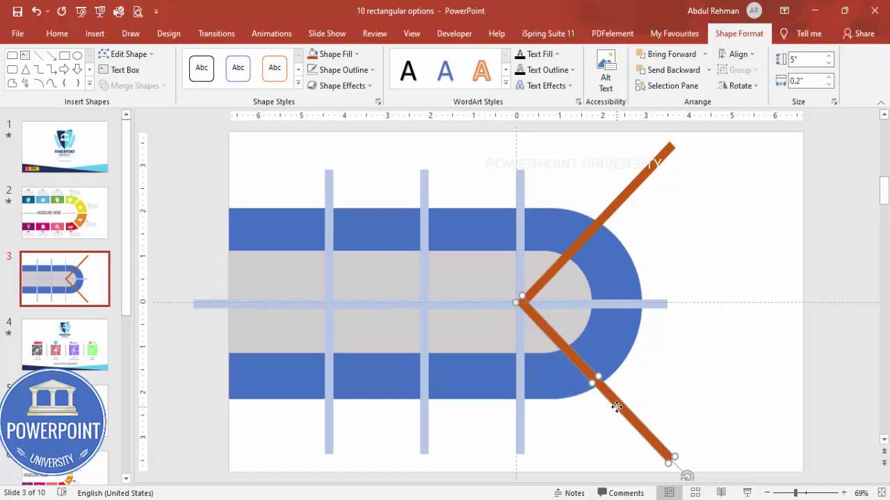
pyautogui.click(665, 267)
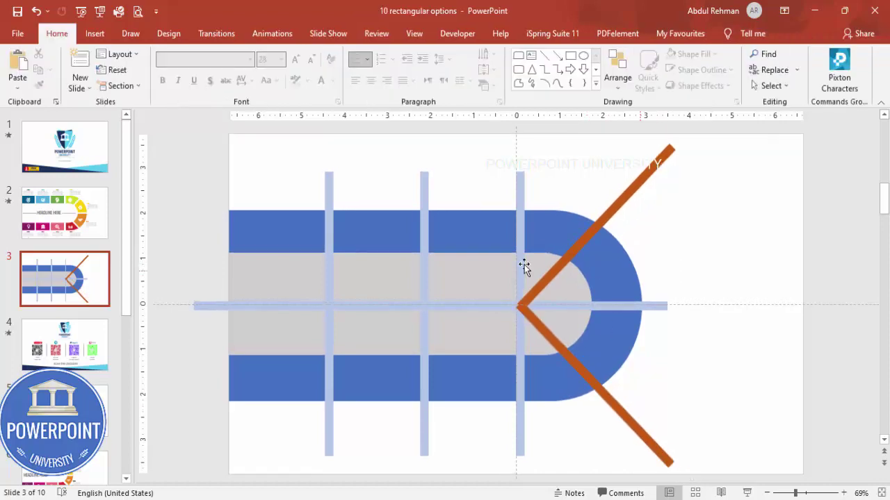
# Select the blue band plus the three vertical, horizontal and two orange bars for merging
pyautogui.click(270, 228)
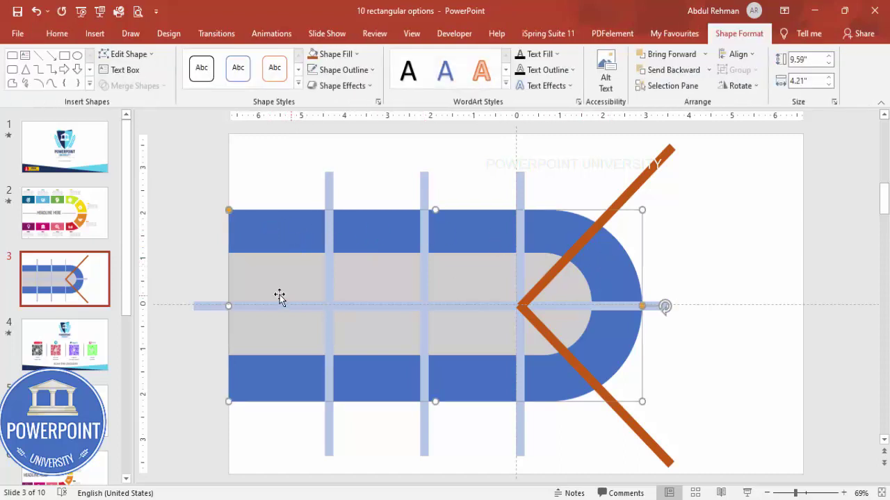
pyautogui.click(260, 271)
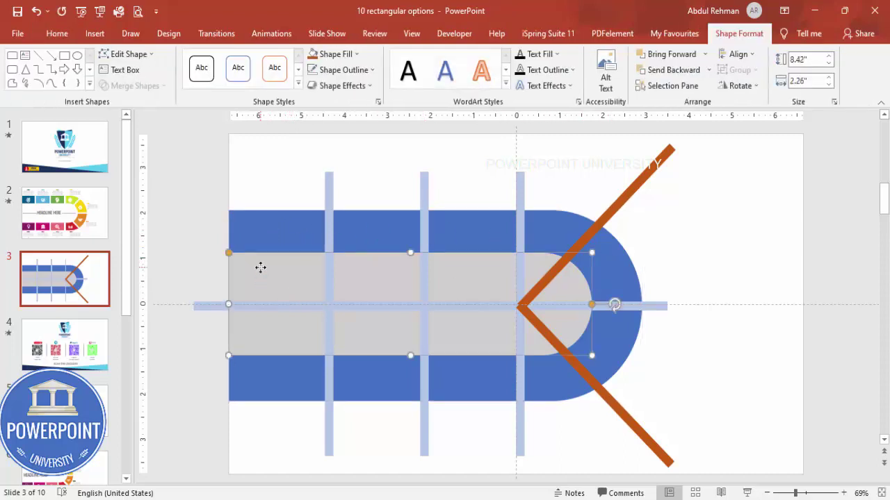
pyautogui.click(282, 230)
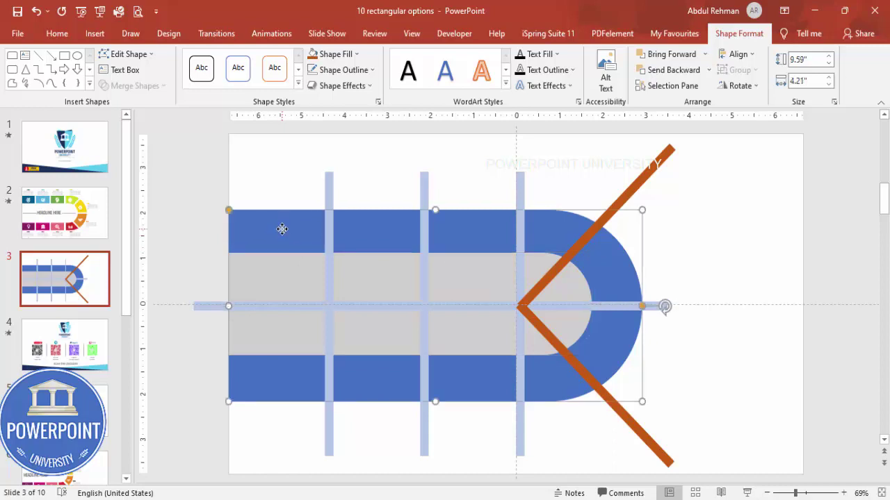
pyautogui.keyDown('shift'); pyautogui.click(328, 181); pyautogui.keyUp('shift')
pyautogui.keyDown('shift'); pyautogui.click(425, 180); pyautogui.keyUp('shift')
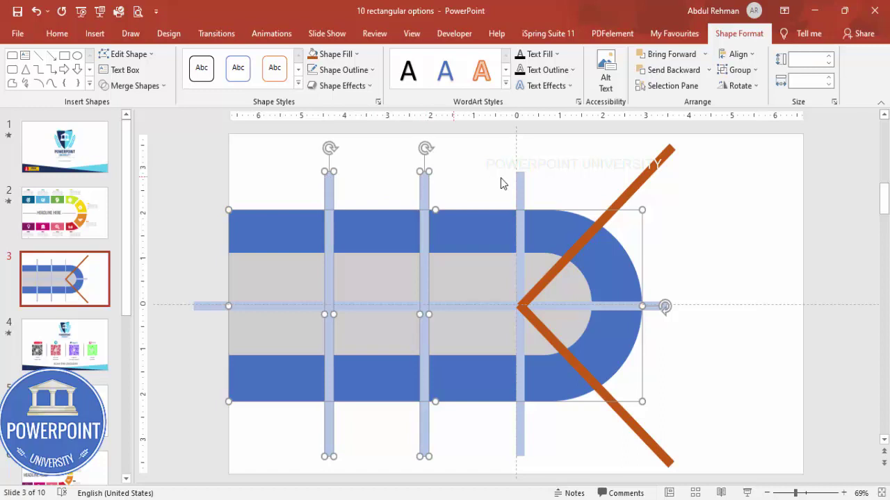
pyautogui.keyDown('shift'); pyautogui.click(521, 179); pyautogui.keyUp('shift')
pyautogui.keyDown('shift'); pyautogui.click(657, 163); pyautogui.keyUp('shift')
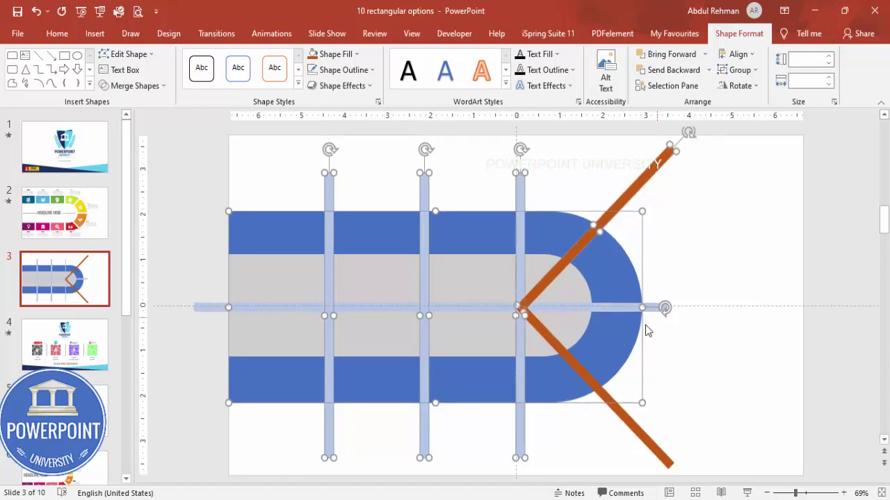
pyautogui.keyDown('shift'); pyautogui.click(622, 313); pyautogui.keyUp('shift')
pyautogui.keyDown('shift'); pyautogui.click(653, 445); pyautogui.keyUp('shift')
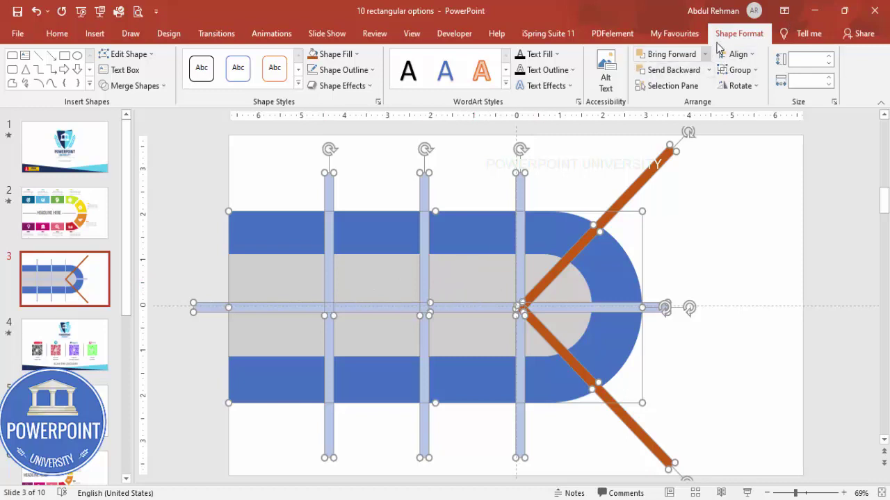
pyautogui.click(132, 86)
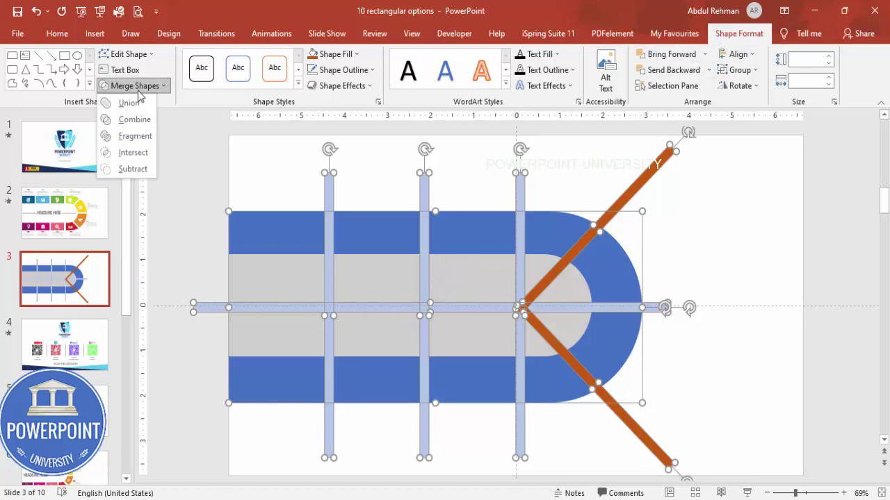
# Fragment the shapes, then delete the three vertical bars' and the midline bar's pieces
pyautogui.click(134, 138)
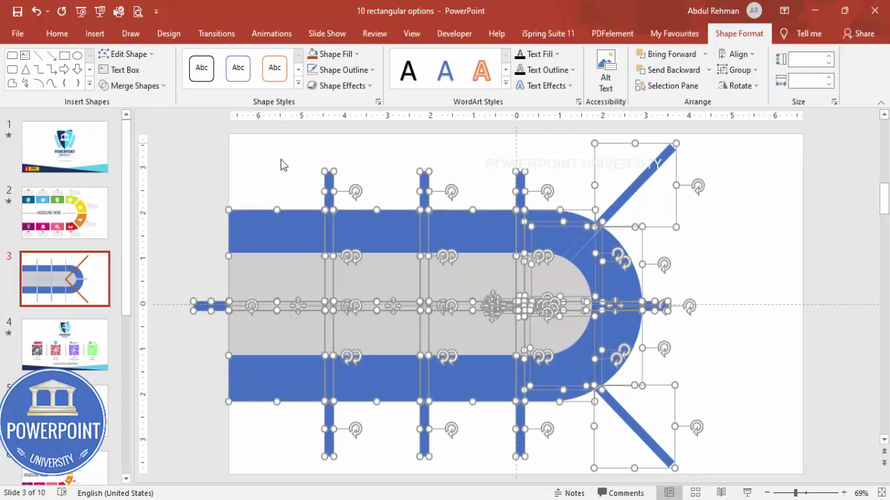
pyautogui.click(281, 165)
pyautogui.moveTo(292, 135); pyautogui.dragTo(364, 489)
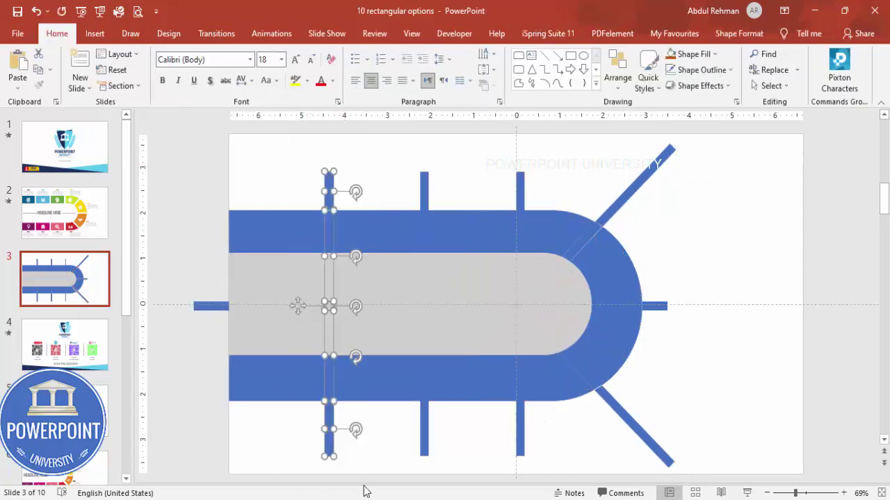
pyautogui.press('Delete')
pyautogui.moveTo(392, 145); pyautogui.dragTo(453, 490)
pyautogui.press('Delete')
pyautogui.moveTo(499, 155); pyautogui.dragTo(550, 490)
pyautogui.press('Delete')
pyautogui.moveTo(178, 275); pyautogui.dragTo(764, 332)
pyautogui.press('Delete')
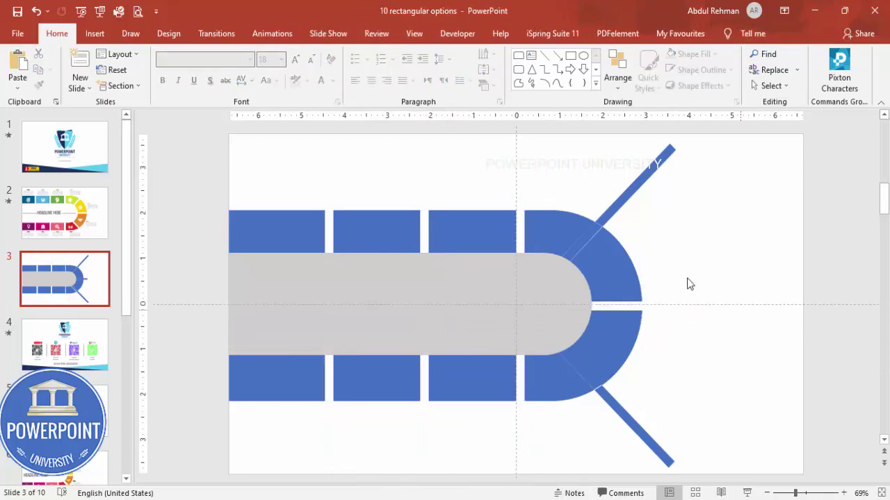
# Delete the four remaining diagonal bar pieces, leaving wedge-shaped gaps
pyautogui.click(606, 216)
pyautogui.press('Delete')
pyautogui.click(593, 241)
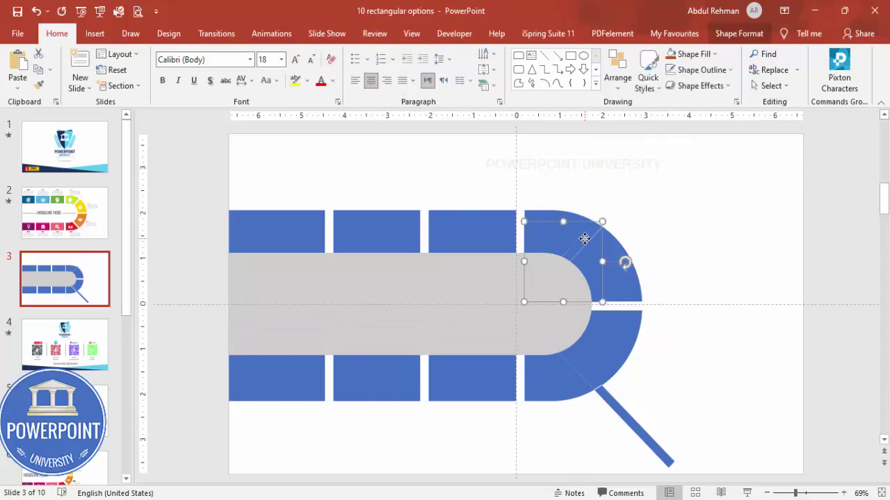
pyautogui.press('Delete')
pyautogui.click(580, 369)
pyautogui.press('Delete')
pyautogui.click(631, 417)
pyautogui.press('Delete')
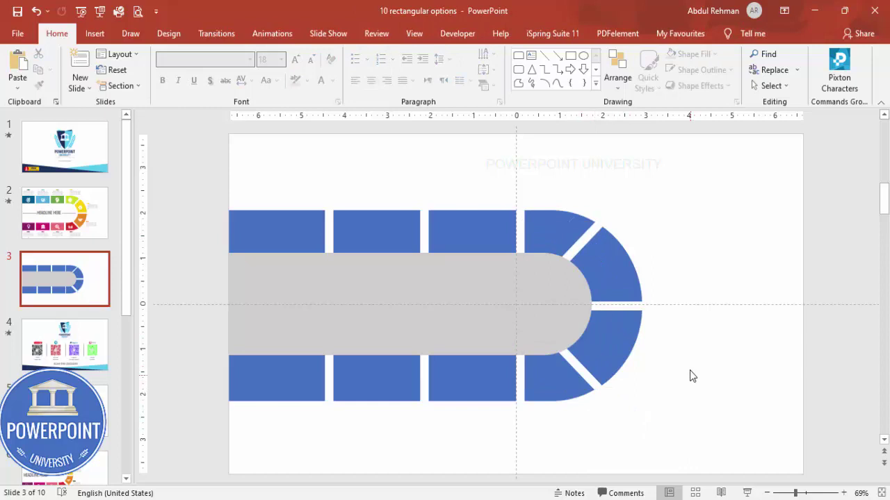